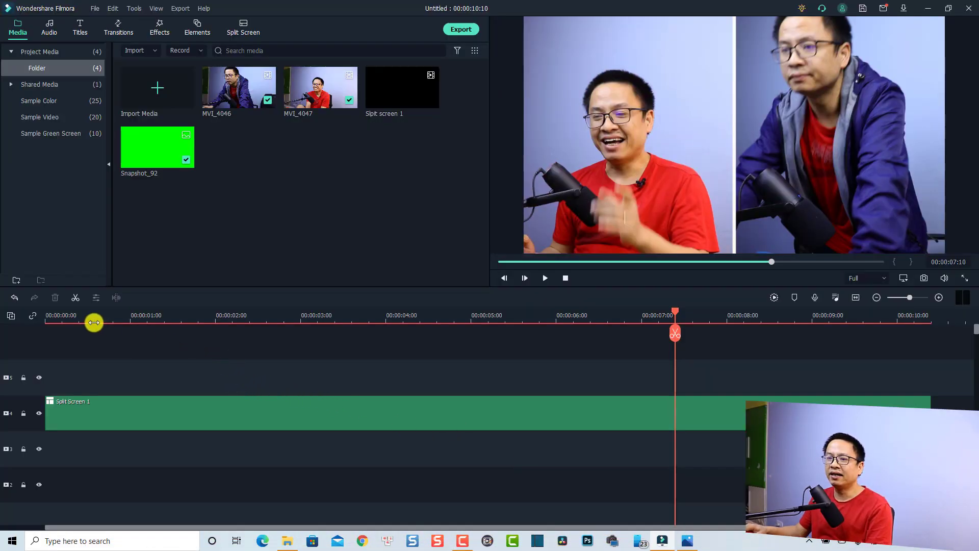
# - Return the playhead to the start of the timeline
pyautogui.click(65, 318)
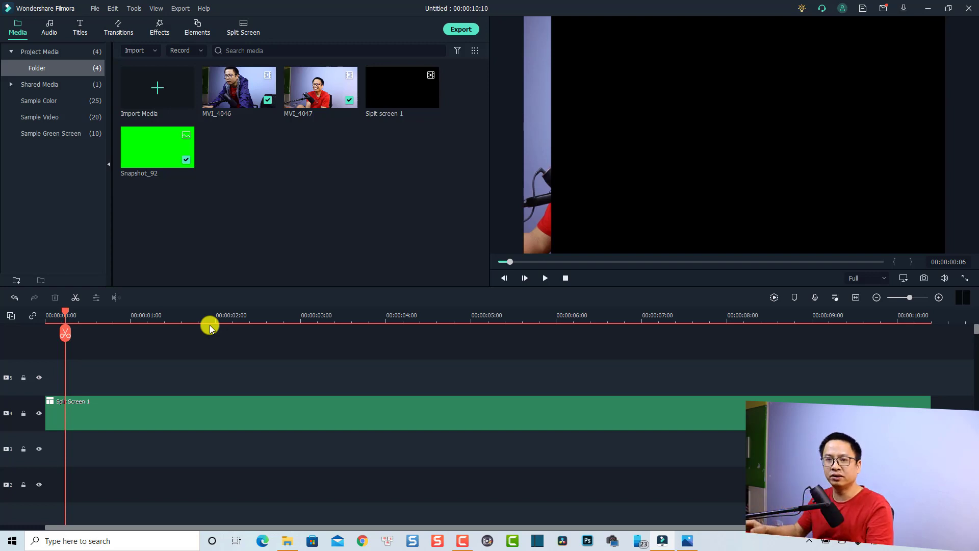
pyautogui.press('space')
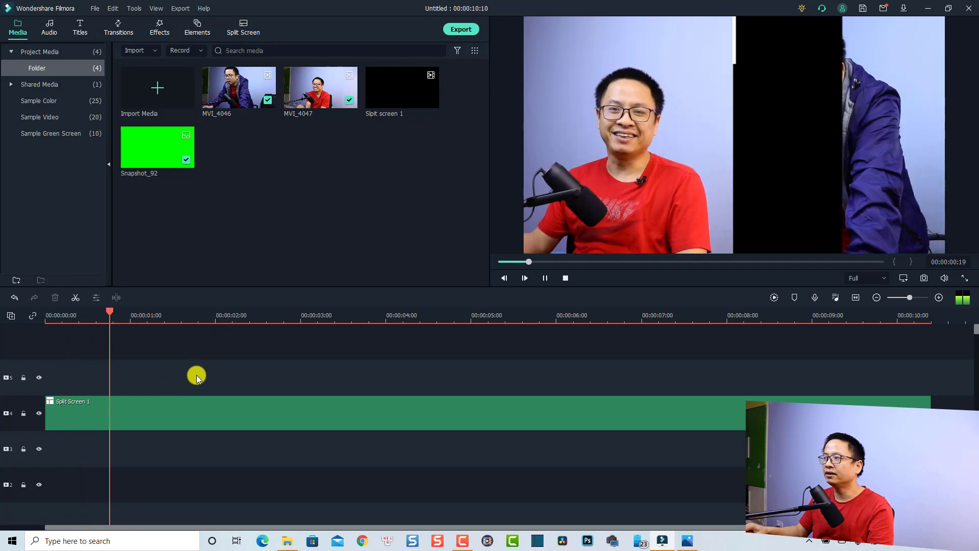
pyautogui.press('space')
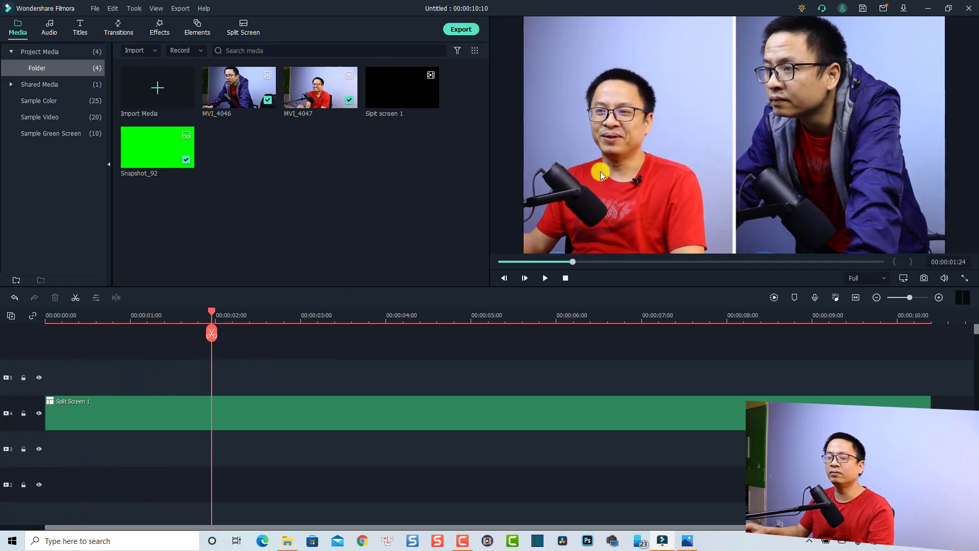
pyautogui.click(298, 412)
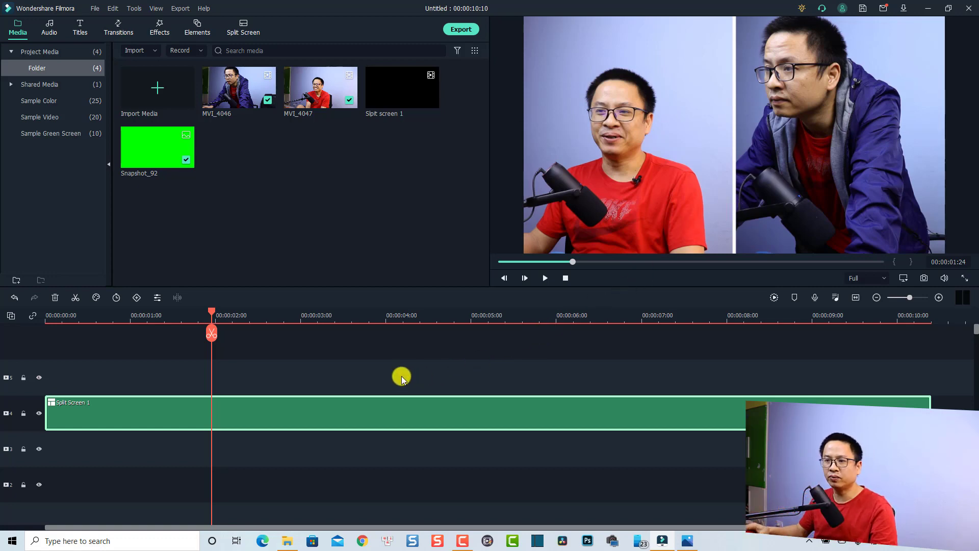
pyautogui.moveTo(376, 352); pyautogui.dragTo(133, 470)
# - Delete the old clip and place a new Split Screen 1 template on track 4
pyautogui.press('Delete')
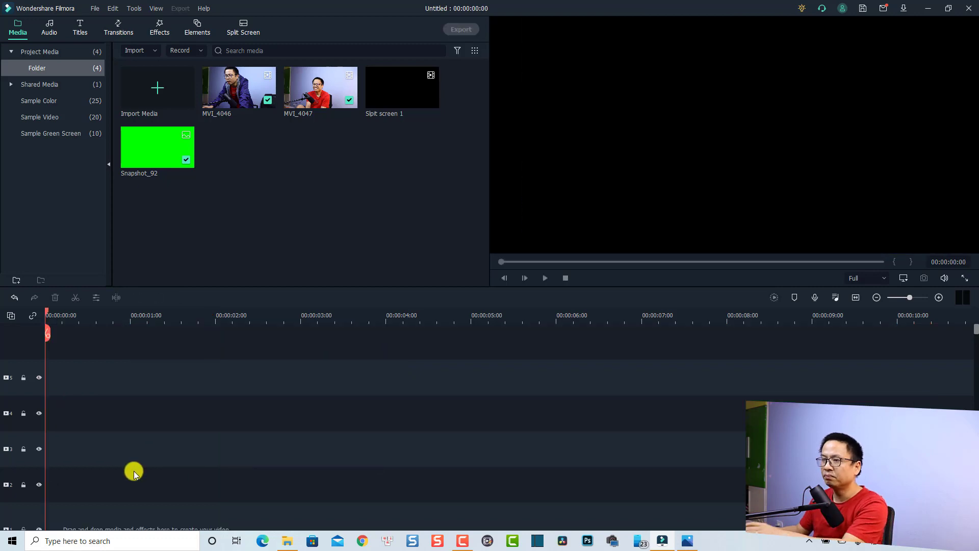
pyautogui.click(246, 41)
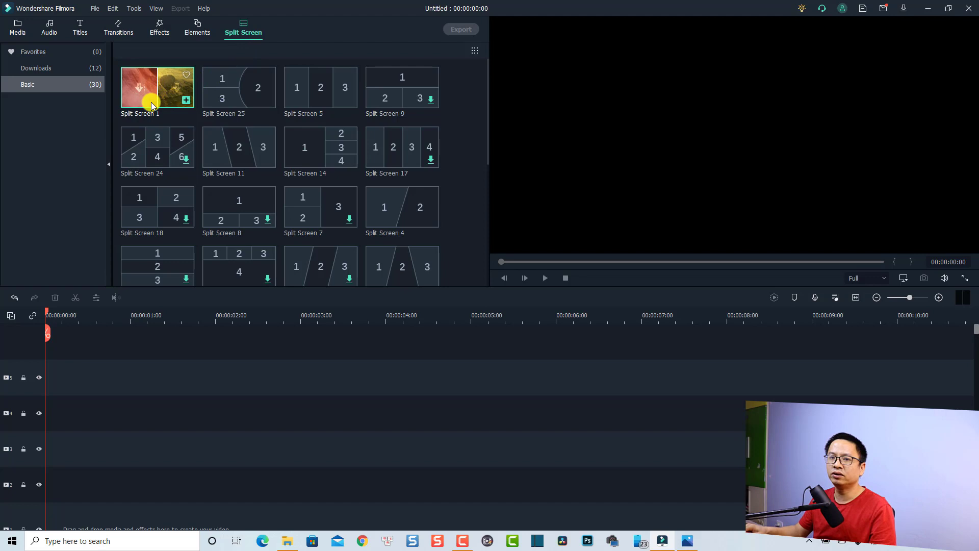
pyautogui.moveTo(151, 102); pyautogui.dragTo(61, 407)
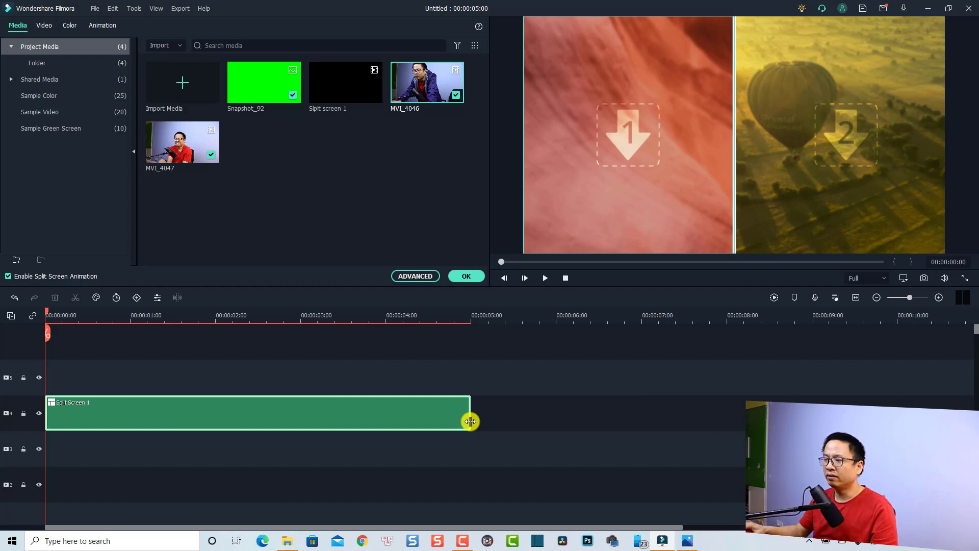
# - Stretch the Split Screen 1 clip from 5 seconds out to about 2:39 on the timeline
pyautogui.click(311, 319)
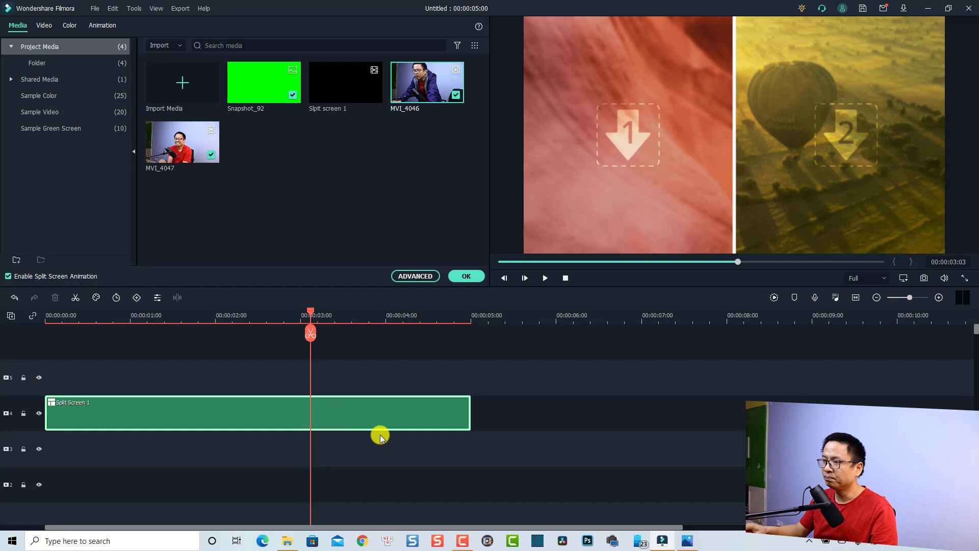
pyautogui.moveTo(468, 425); pyautogui.dragTo(782, 396)
pyautogui.click(856, 297)
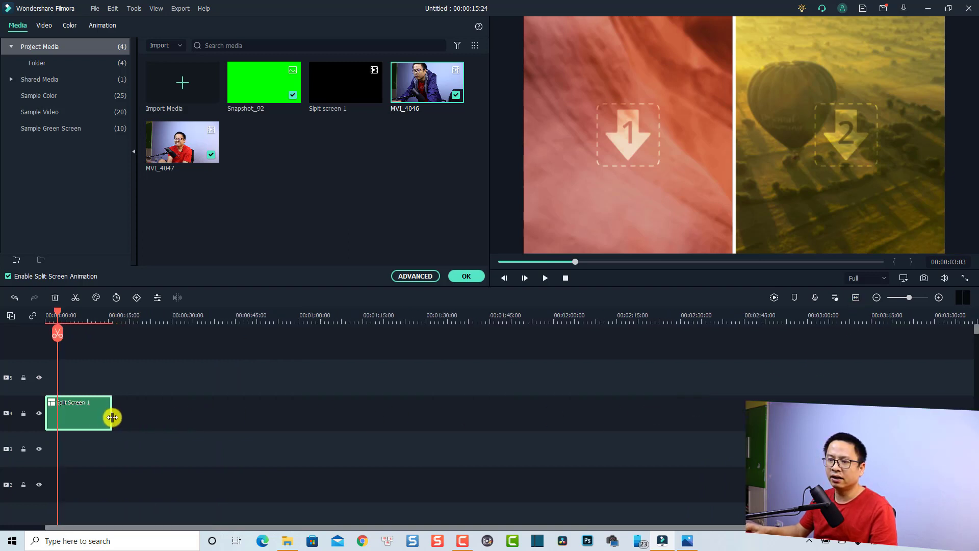
pyautogui.moveTo(112, 416); pyautogui.dragTo(721, 406)
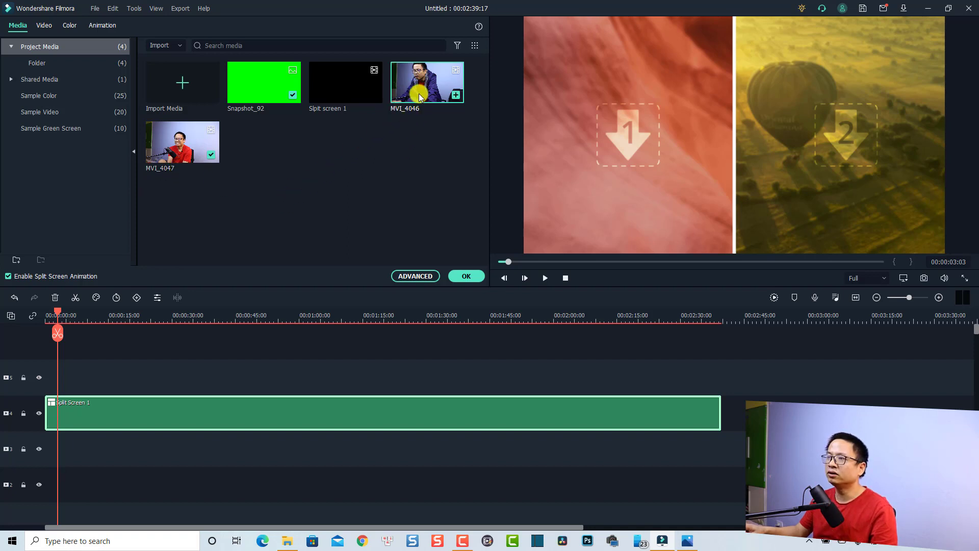
# - Close the split-screen editor, skim MVI_4046 past 36 seconds, then reopen the editor
pyautogui.click(466, 275)
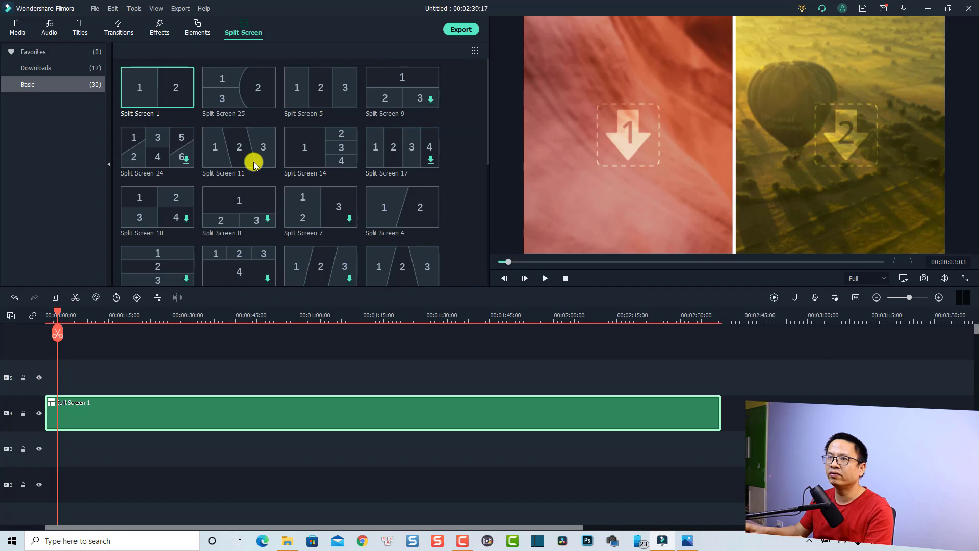
pyautogui.click(18, 27)
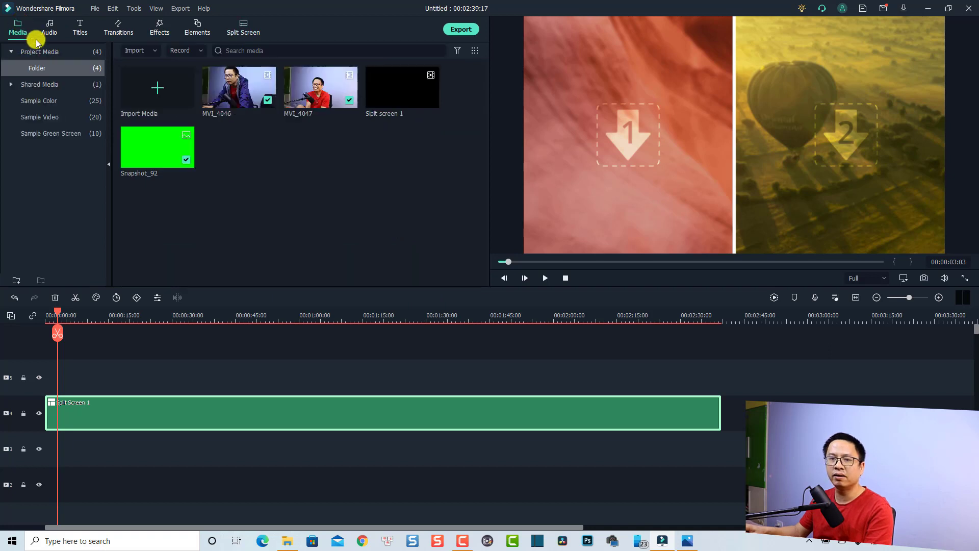
pyautogui.doubleClick(234, 95)
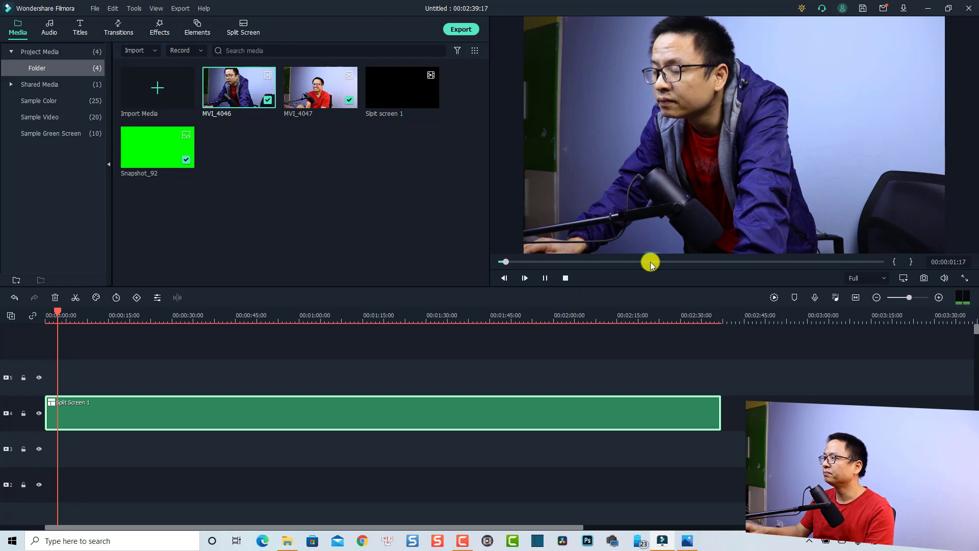
pyautogui.click(545, 275)
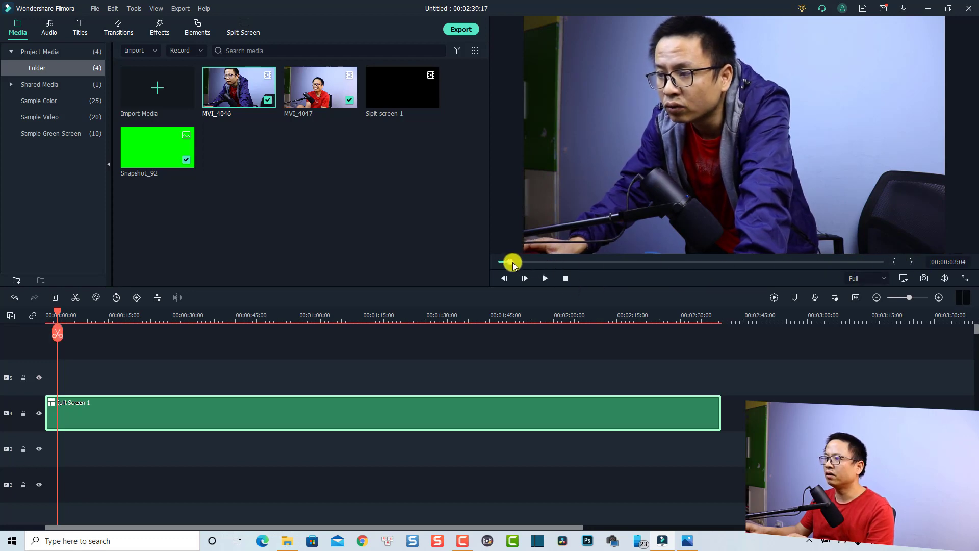
pyautogui.moveTo(512, 264); pyautogui.dragTo(745, 264)
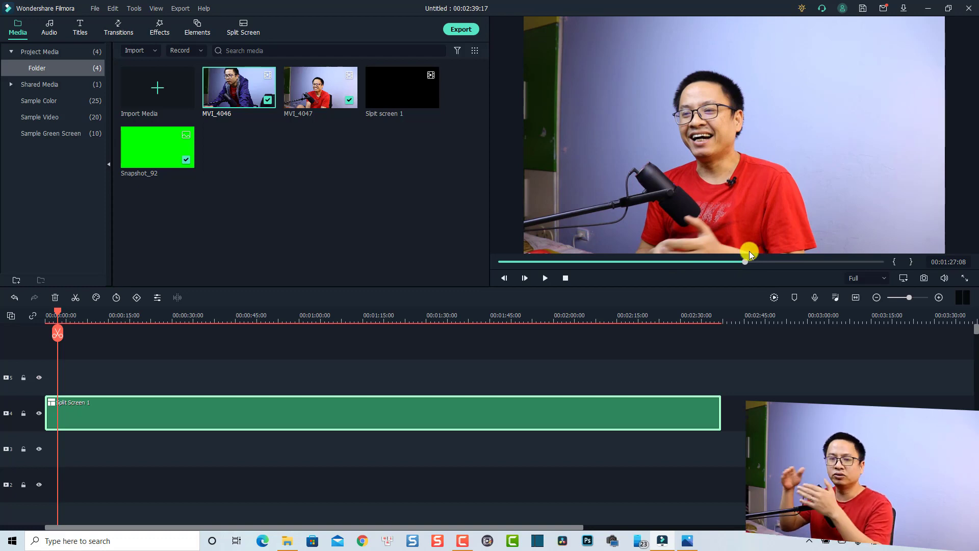
pyautogui.moveTo(744, 263); pyautogui.dragTo(880, 261)
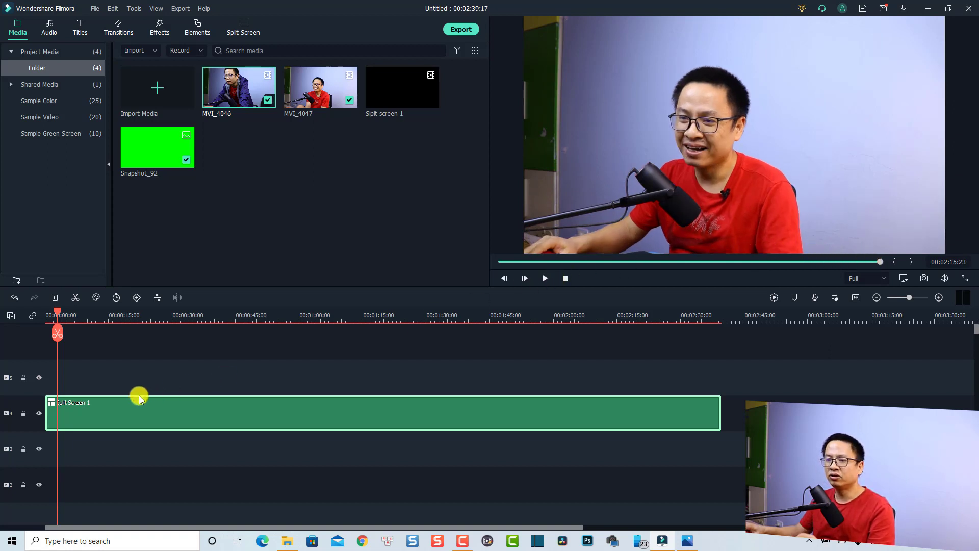
pyautogui.doubleClick(80, 412)
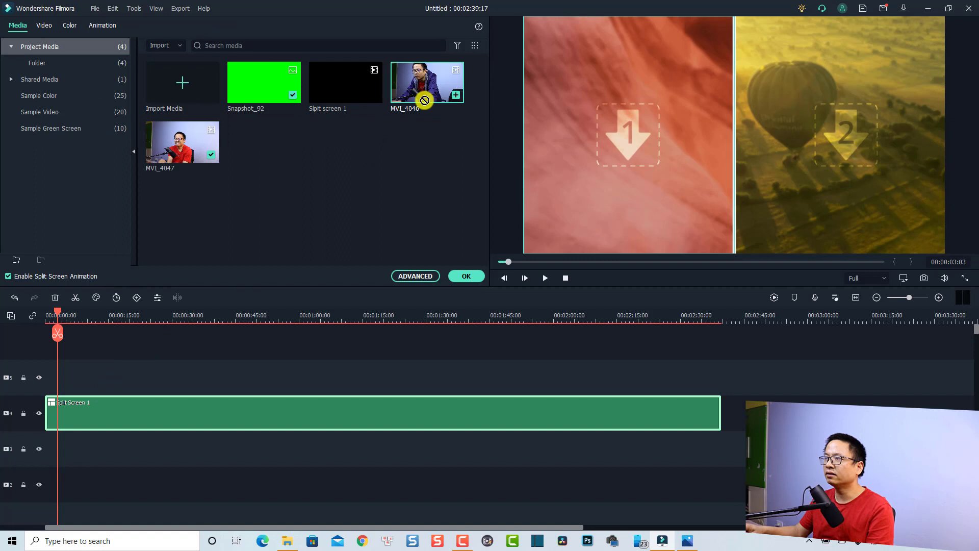
# - Drop MVI_4046 into both zone 1 and zone 2 of the split screen and confirm
pyautogui.moveTo(629, 126); pyautogui.dragTo(607, 153)
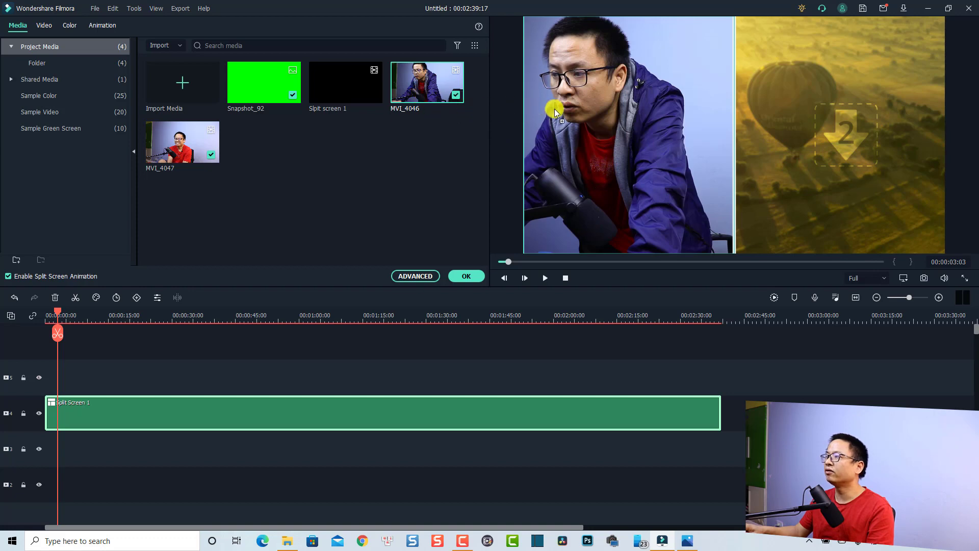
pyautogui.moveTo(797, 133); pyautogui.dragTo(796, 133)
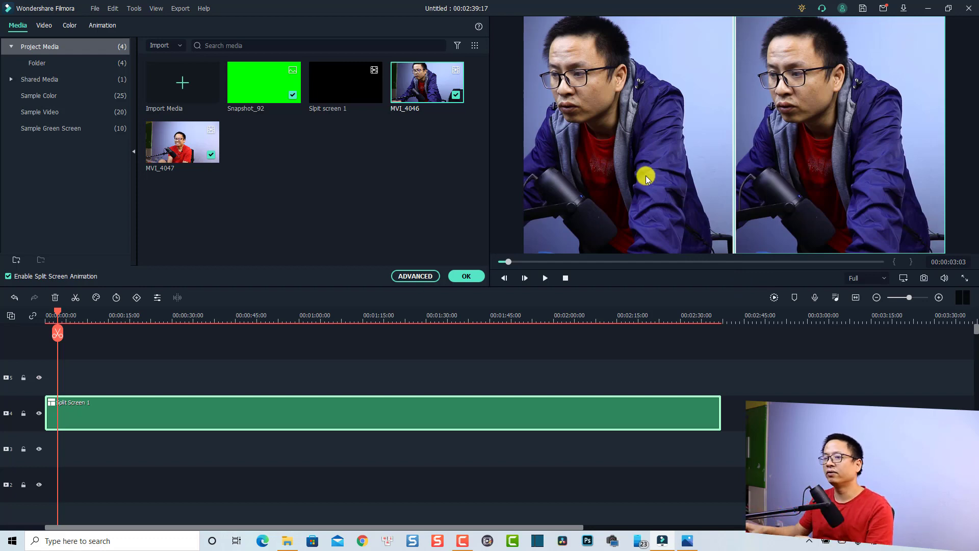
pyautogui.click(464, 275)
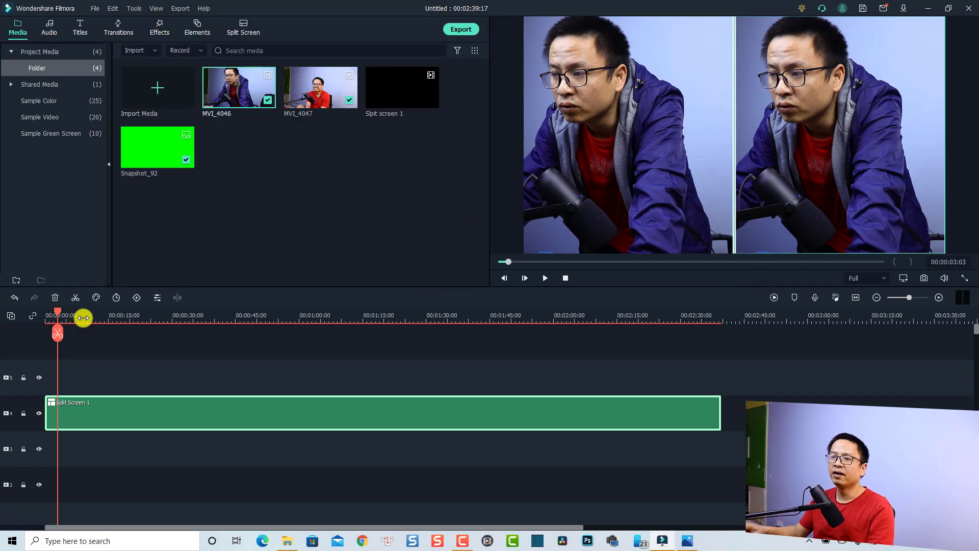
pyautogui.moveTo(57, 316); pyautogui.dragTo(35, 320)
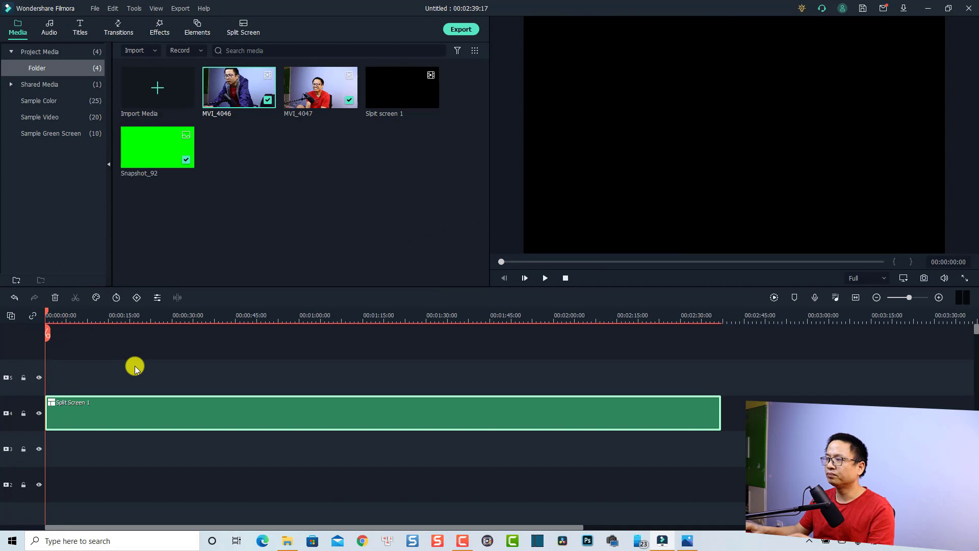
pyautogui.click(142, 366)
pyautogui.press('space')
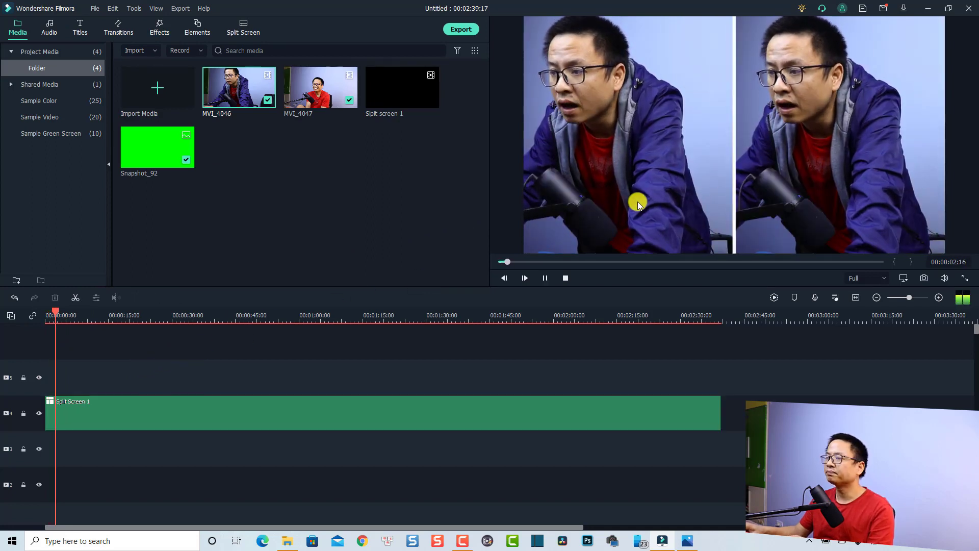
pyautogui.press('space')
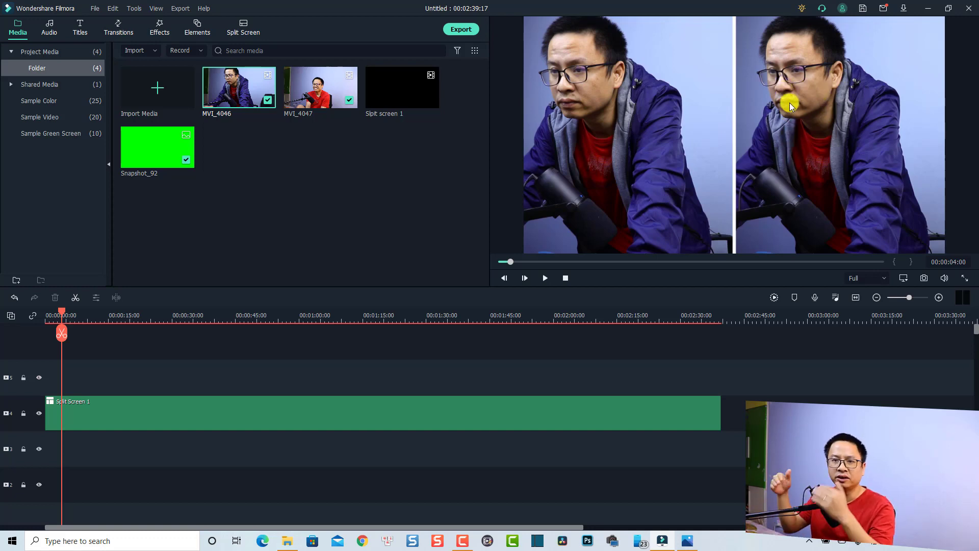
pyautogui.click(101, 411)
# - Open Advanced Split Screen Edit for the Split Screen 1 clip and review around 7–12 seconds
pyautogui.rightClick(101, 411)
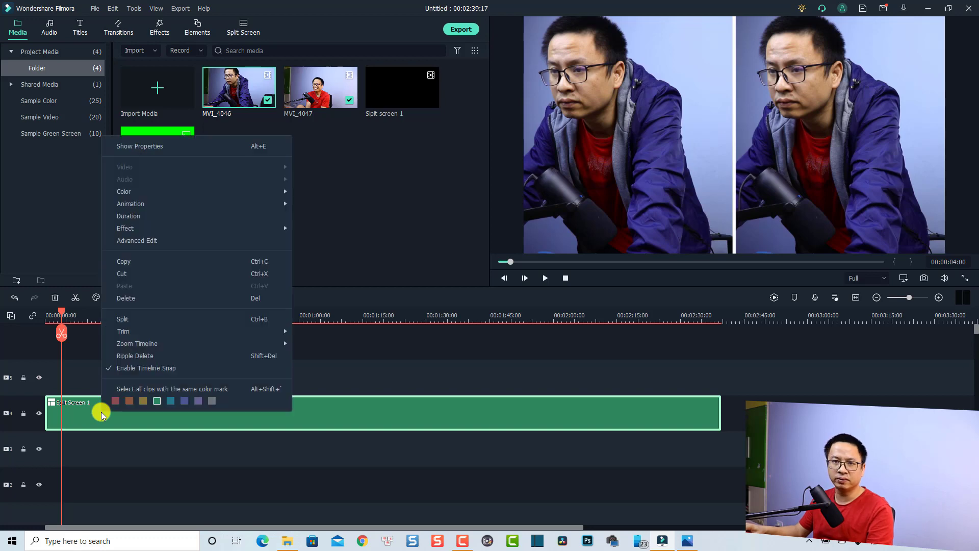
pyautogui.click(136, 243)
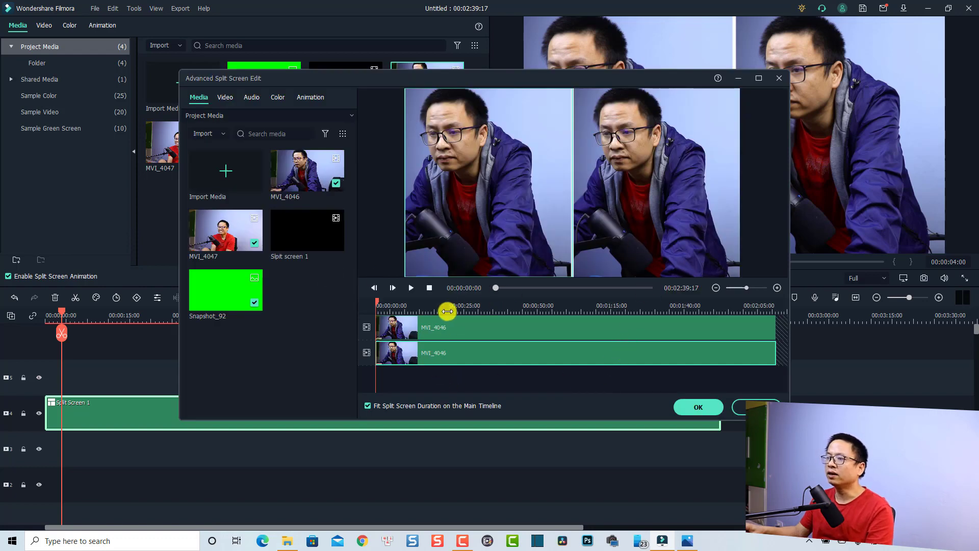
pyautogui.click(419, 308)
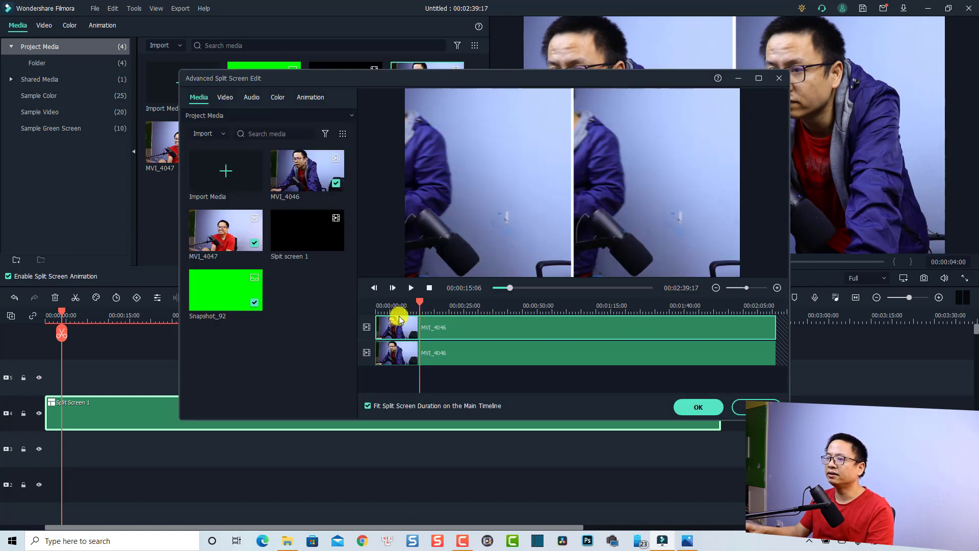
pyautogui.click(397, 309)
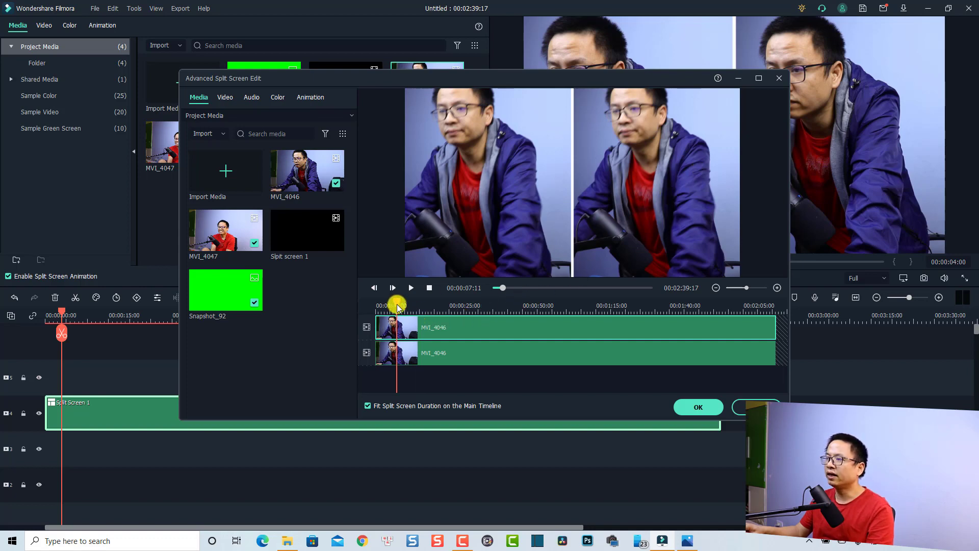
pyautogui.moveTo(400, 306)
pyautogui.mouseDown()
pyautogui.moveTo(414, 310)
pyautogui.moveTo(403, 318)
pyautogui.mouseUp()
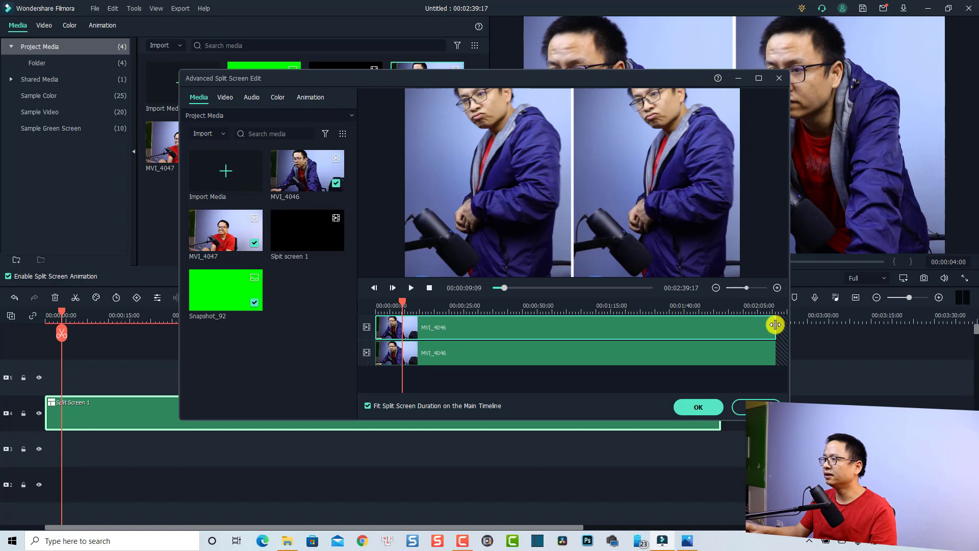
# - Trim the MVI_4046 clips from their ends down to about 52 seconds
pyautogui.moveTo(775, 324); pyautogui.dragTo(403, 342)
pyautogui.click(384, 311)
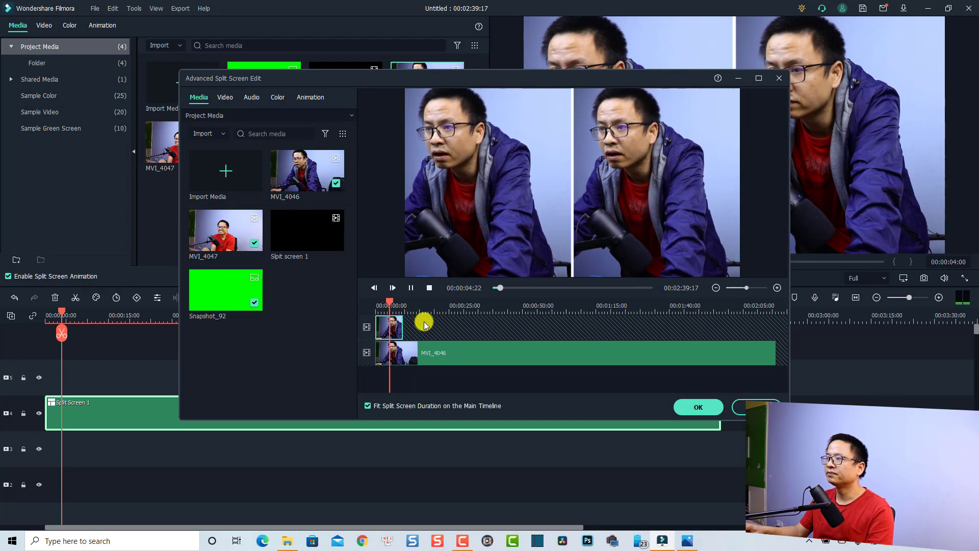
pyautogui.press('space')
pyautogui.moveTo(393, 305); pyautogui.dragTo(435, 308)
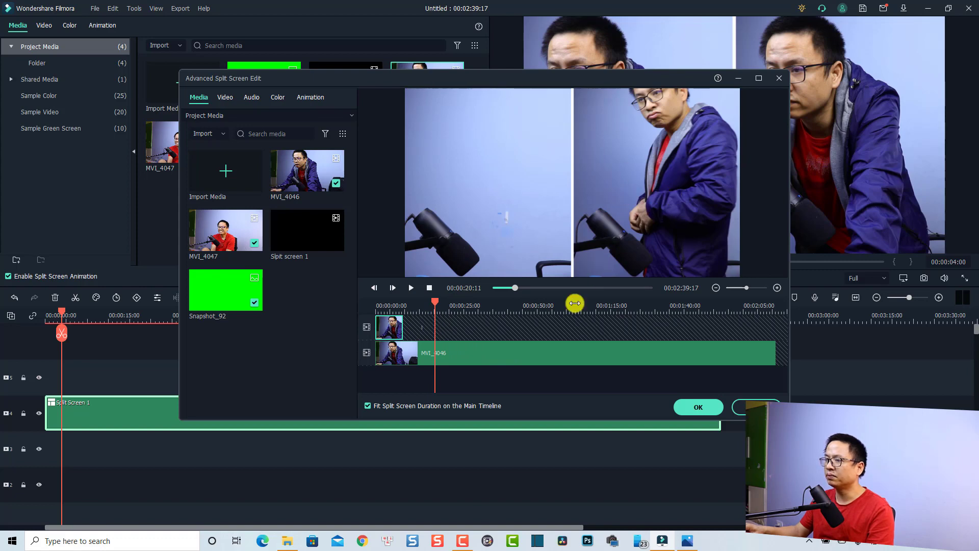
pyautogui.click(469, 351)
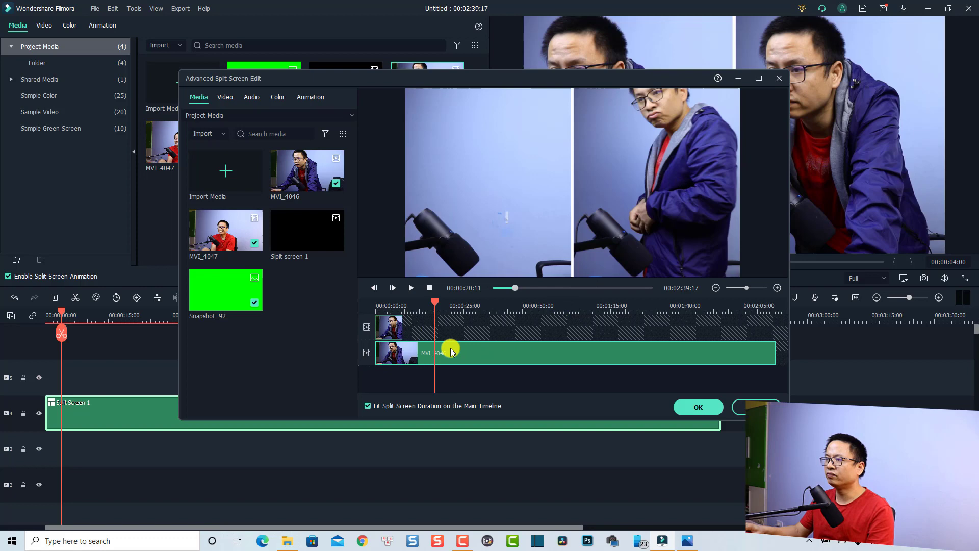
pyautogui.moveTo(437, 306); pyautogui.dragTo(619, 318)
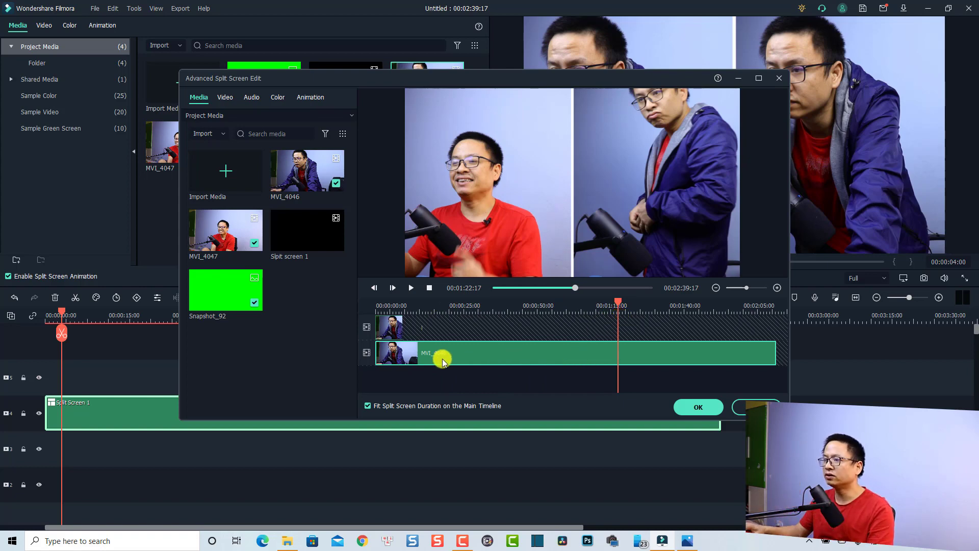
pyautogui.moveTo(377, 352)
pyautogui.mouseDown()
pyautogui.moveTo(618, 359)
pyautogui.moveTo(391, 357)
pyautogui.mouseUp()
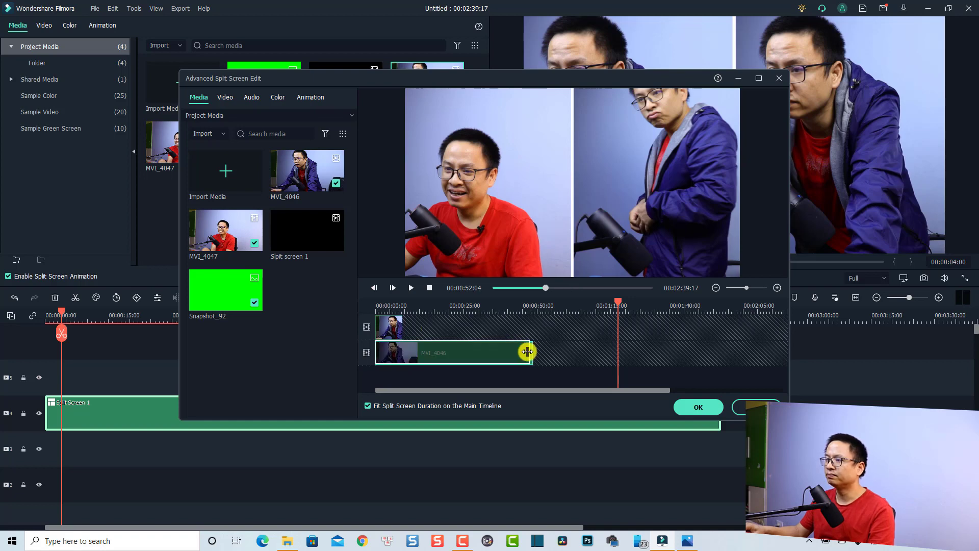
# - Trim MVI_4046 to MVI_4047's length, play the pair from the start, and apply the edits
pyautogui.moveTo(407, 349); pyautogui.dragTo(402, 350)
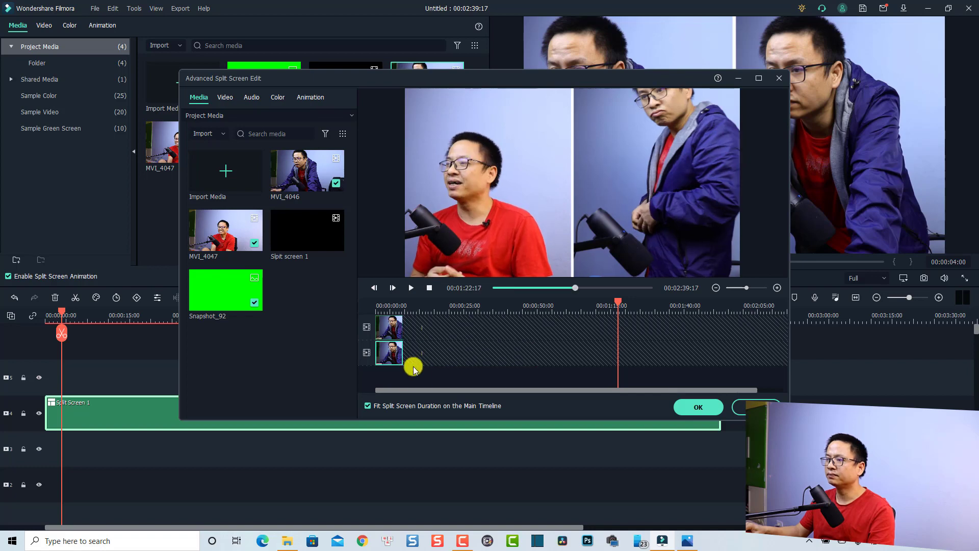
pyautogui.click(388, 310)
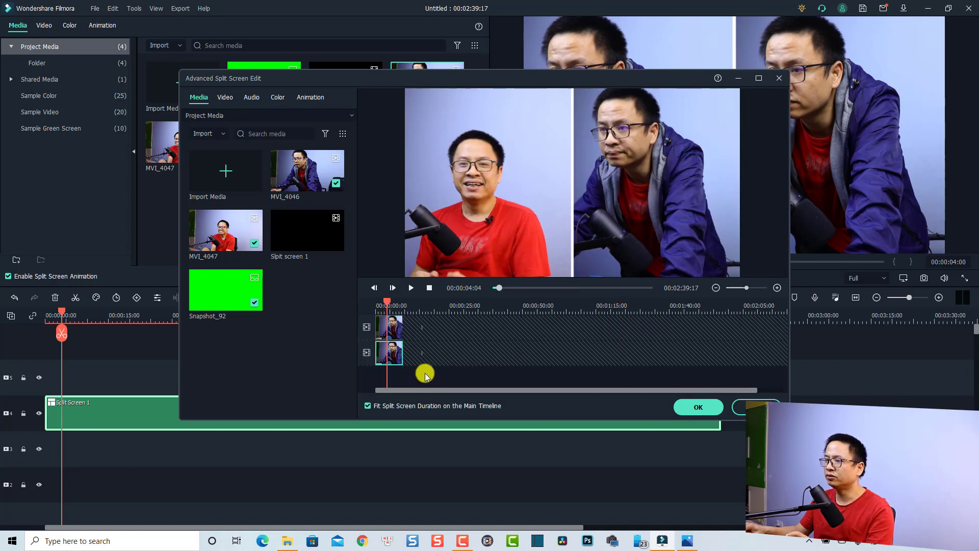
pyautogui.press('space')
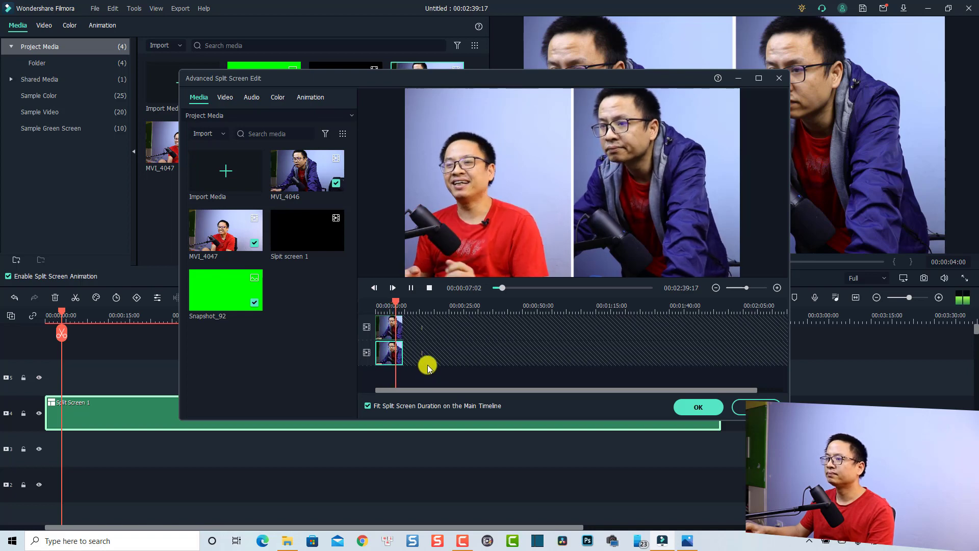
pyautogui.press('space')
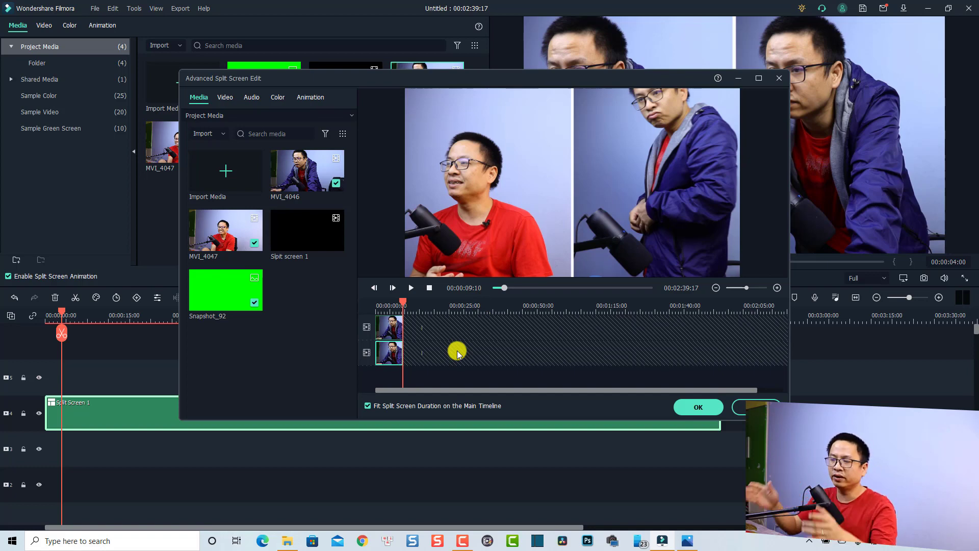
pyautogui.click(698, 407)
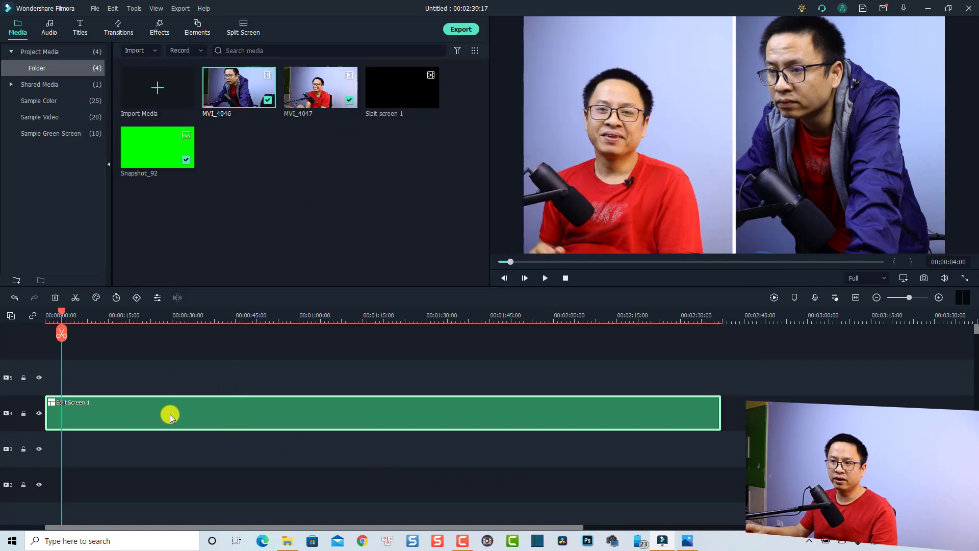
# - Change the Split Screen 1 clip's duration from 2:39:17 to 00:00:09:10 in Duration Setting
pyautogui.rightClick(169, 414)
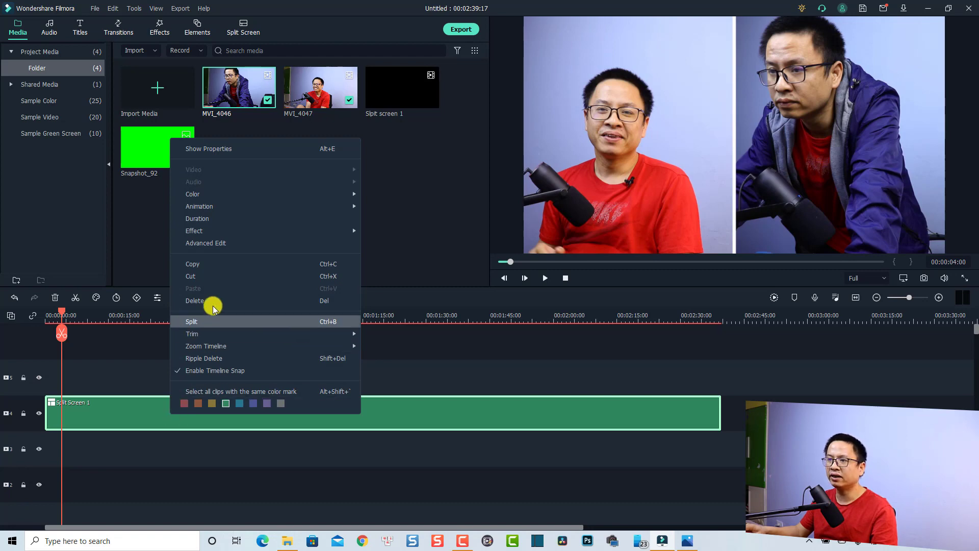
pyautogui.click(221, 219)
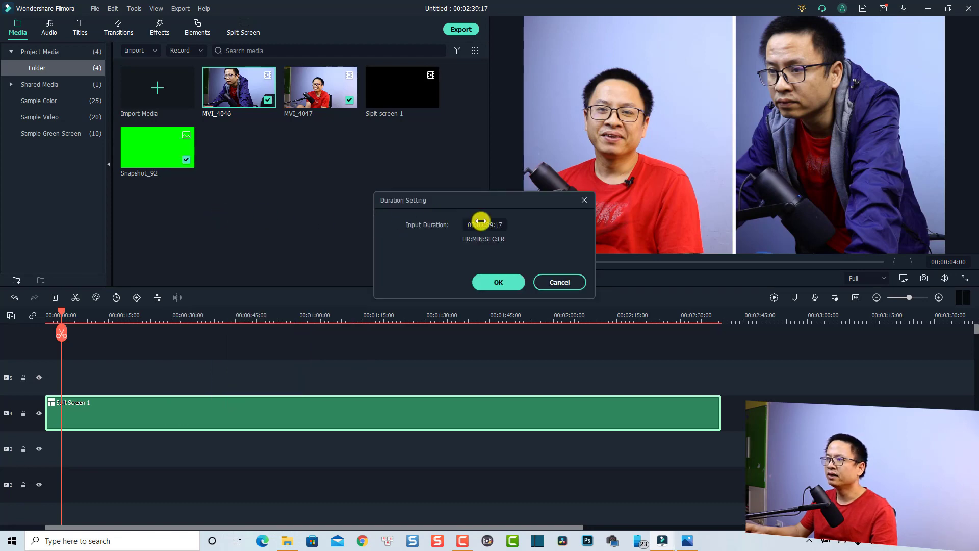
pyautogui.click(500, 282)
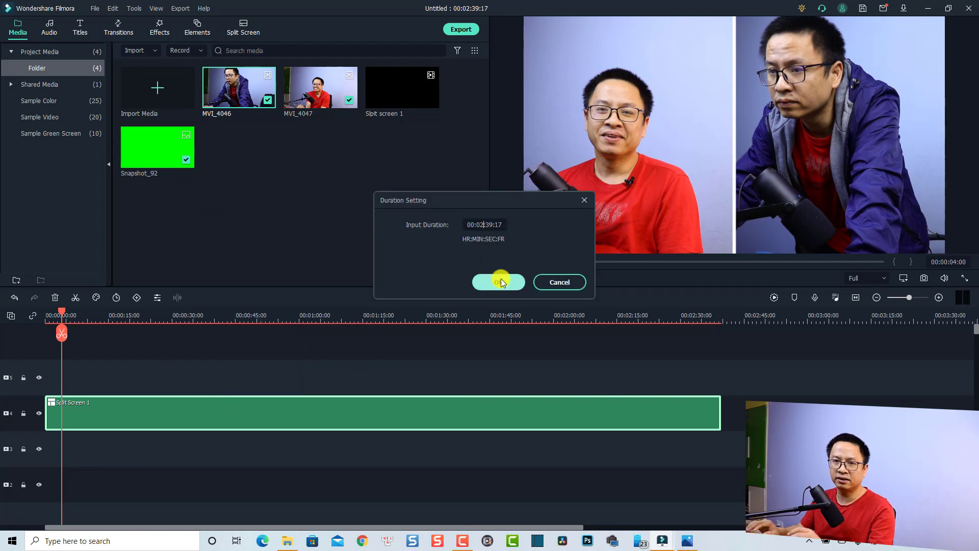
pyautogui.press('BackSpace')
pyautogui.write('0')
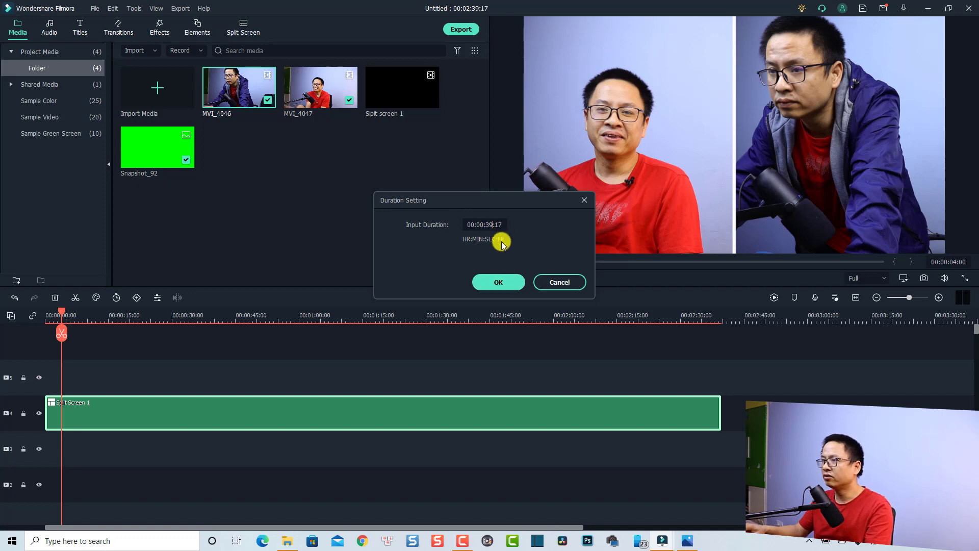
pyautogui.press('Delete')
pyautogui.press('Delete')
pyautogui.press('Delete')
pyautogui.write('0')
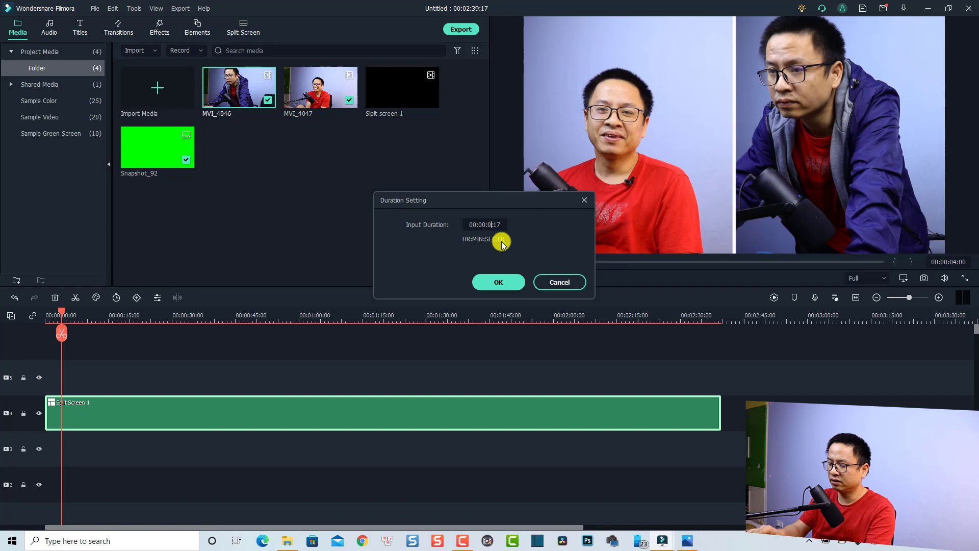
pyautogui.write('9:')
pyautogui.press('Delete')
pyautogui.press('Delete')
pyautogui.write('10')
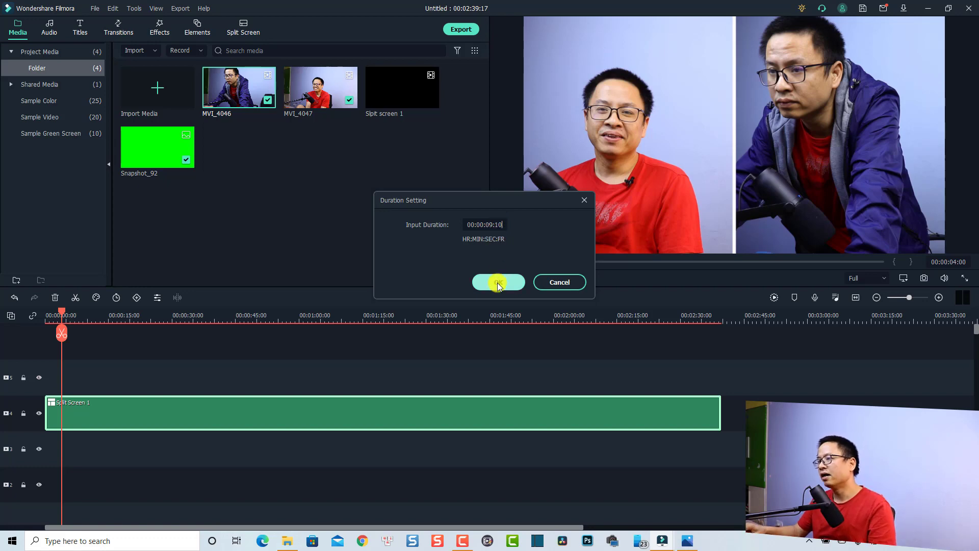
pyautogui.click(497, 283)
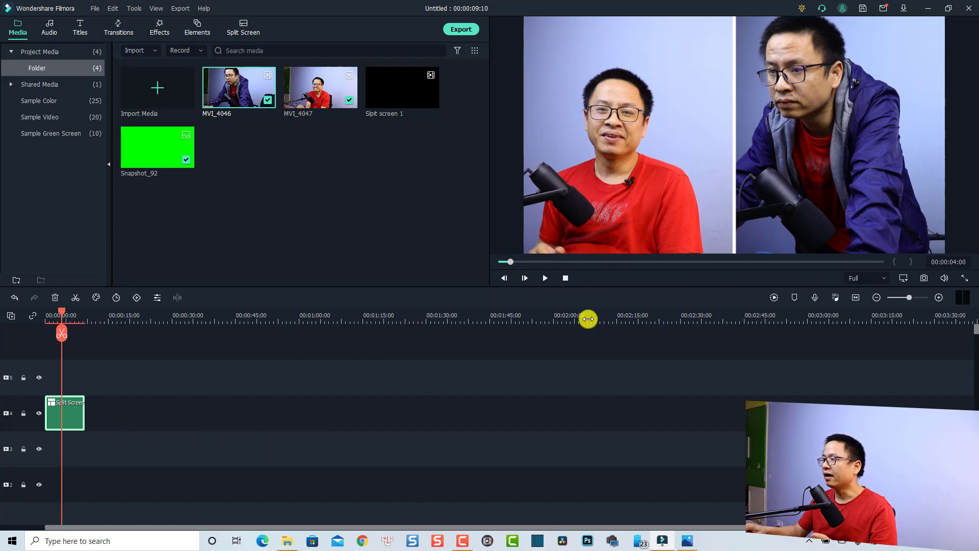
# - Fit the timeline view and mute the audio of both left and right split-screen panels
pyautogui.click(855, 298)
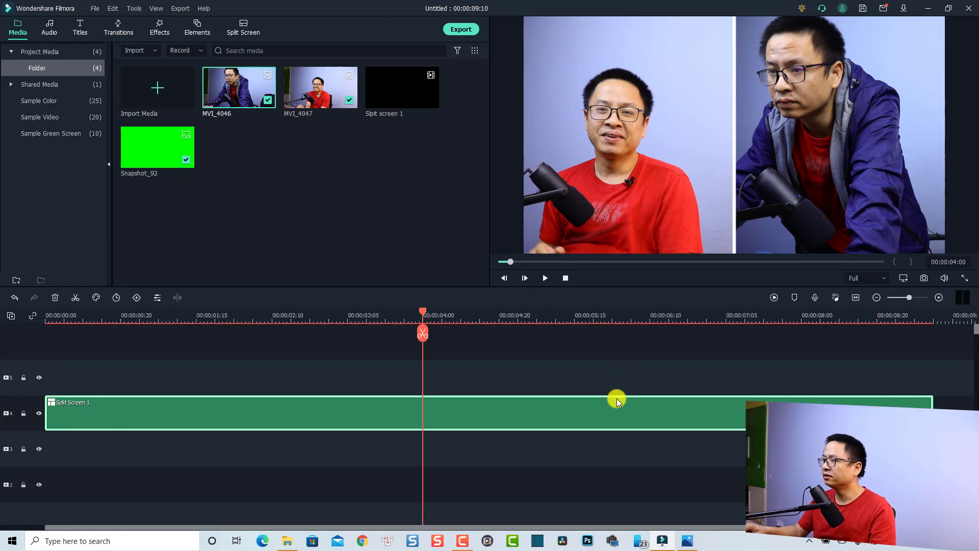
pyautogui.click(630, 160)
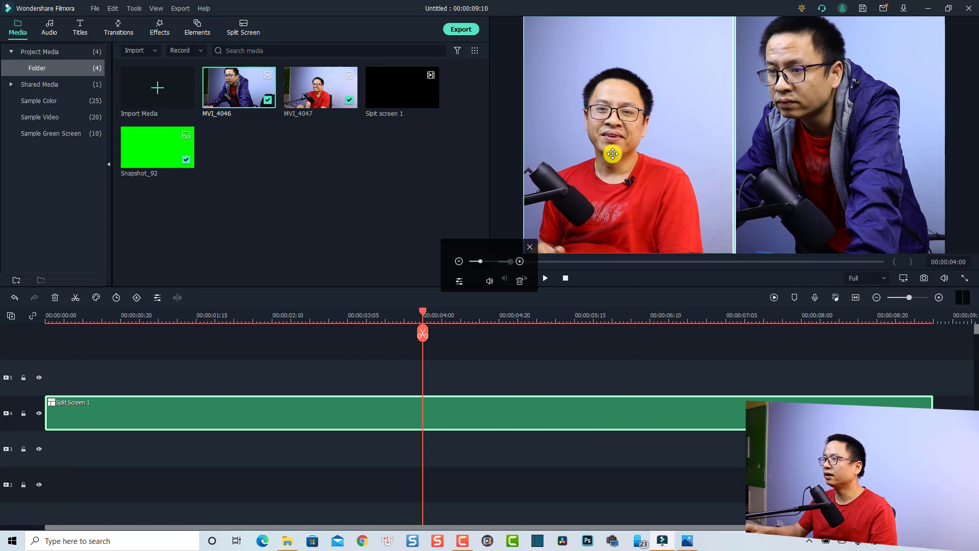
pyautogui.click(489, 281)
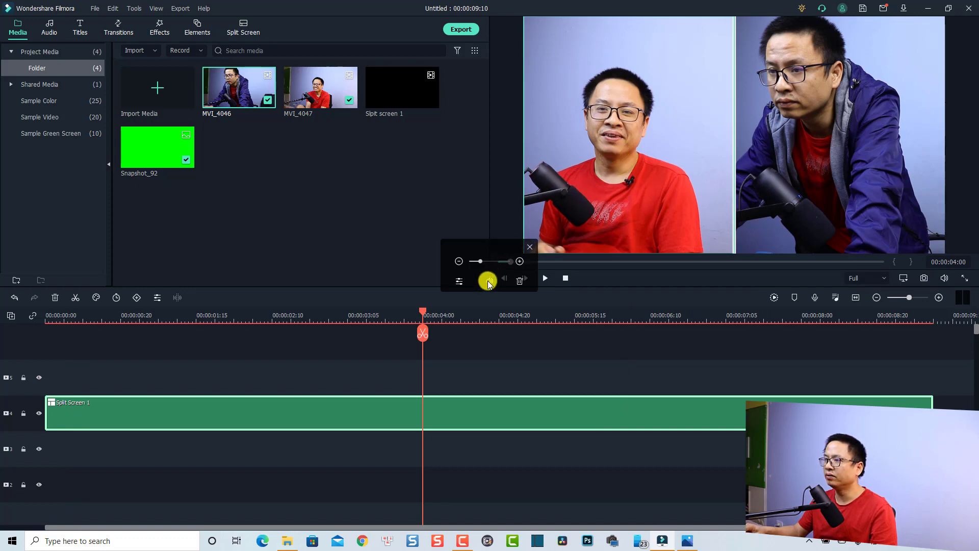
pyautogui.click(793, 142)
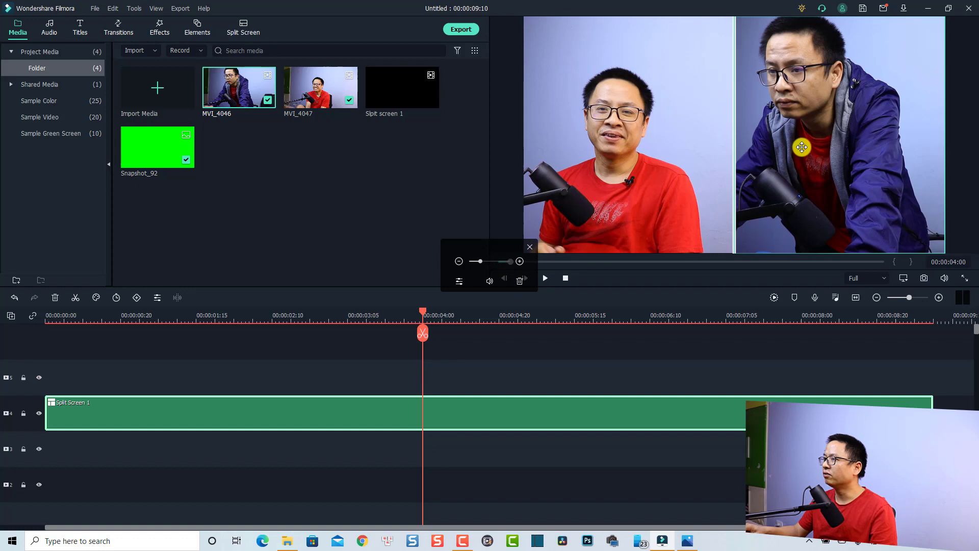
pyautogui.click(489, 281)
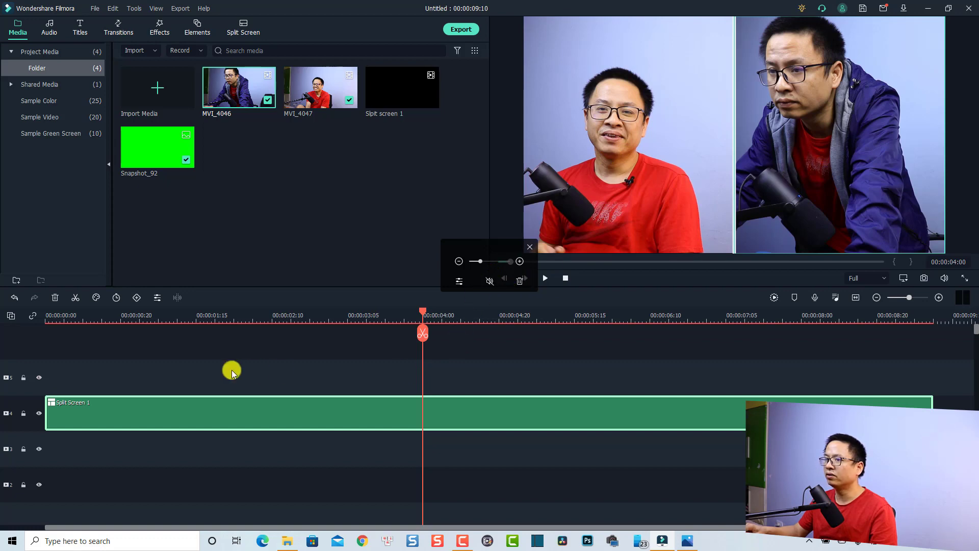
# - Play the muted split screen from the start, then browse the split-screen template library
pyautogui.click(46, 320)
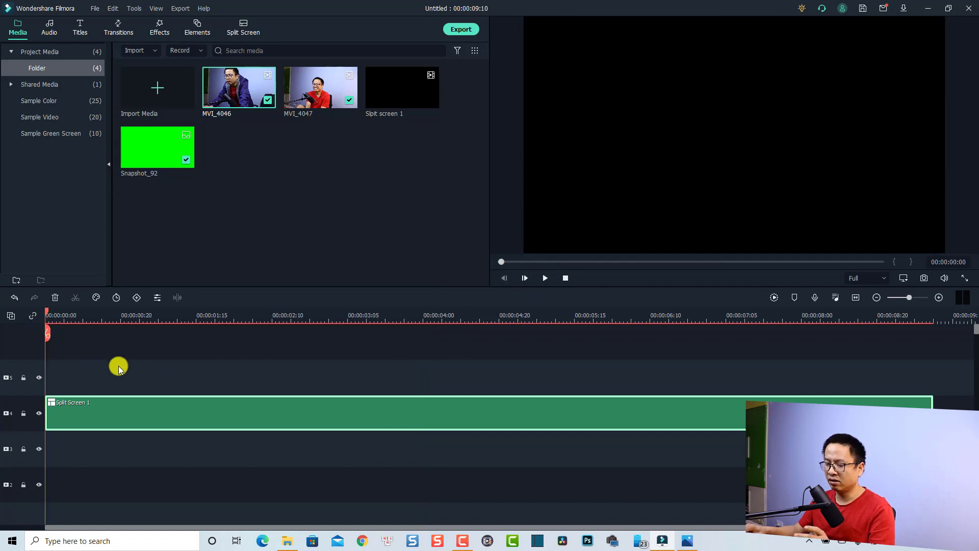
pyautogui.click(148, 379)
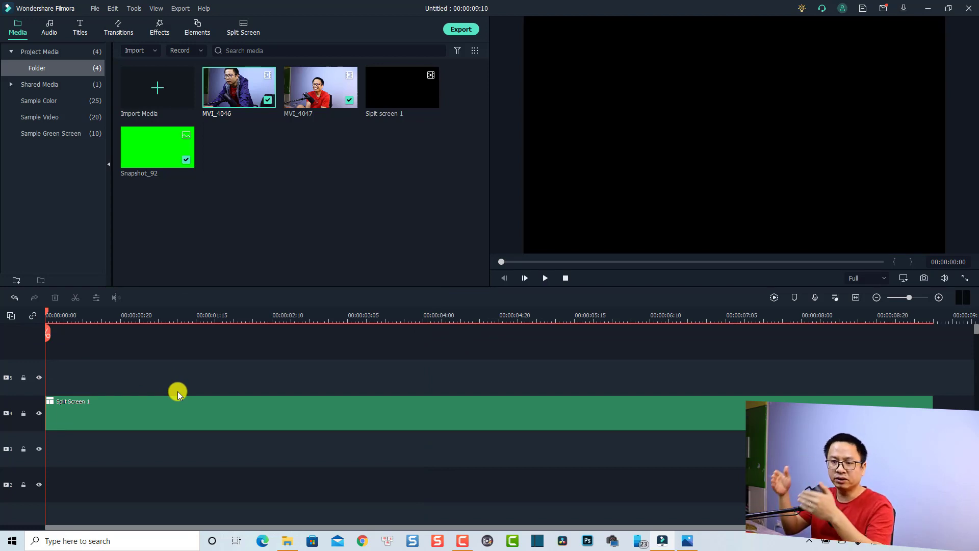
pyautogui.press('space')
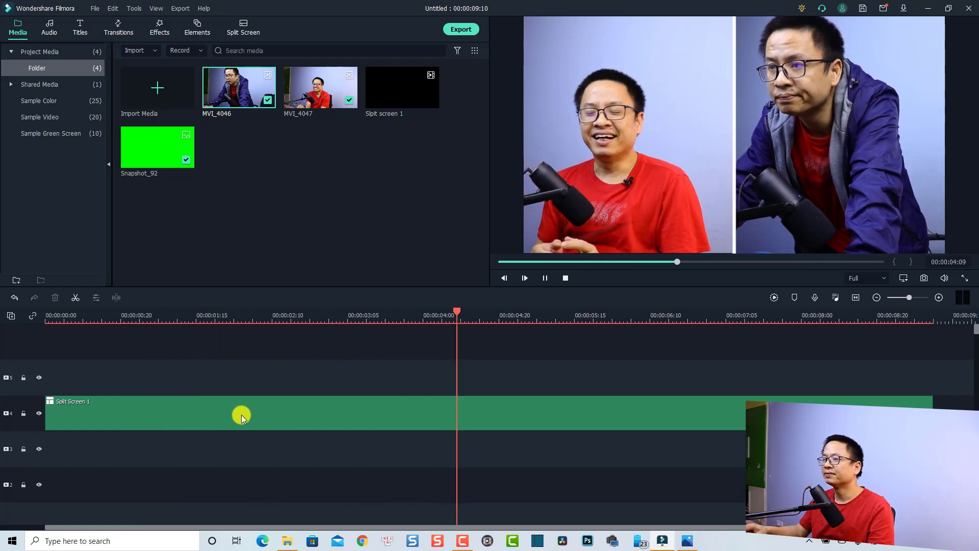
pyautogui.press('space')
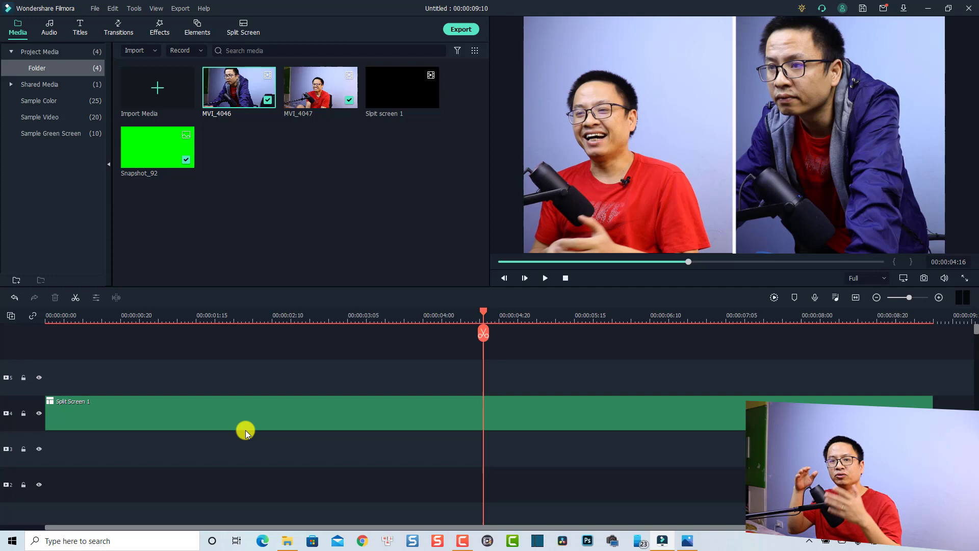
pyautogui.click(253, 34)
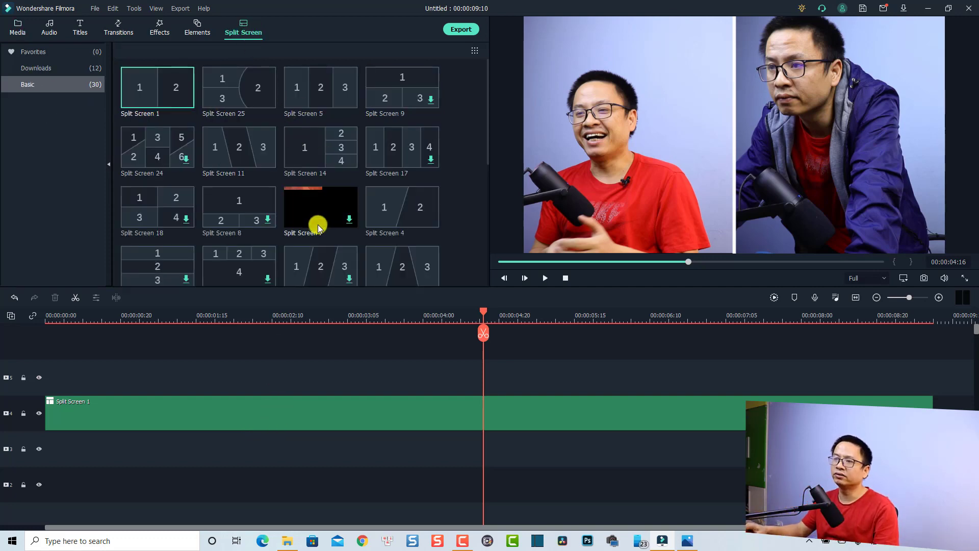
pyautogui.scroll(-5, 280, 258)
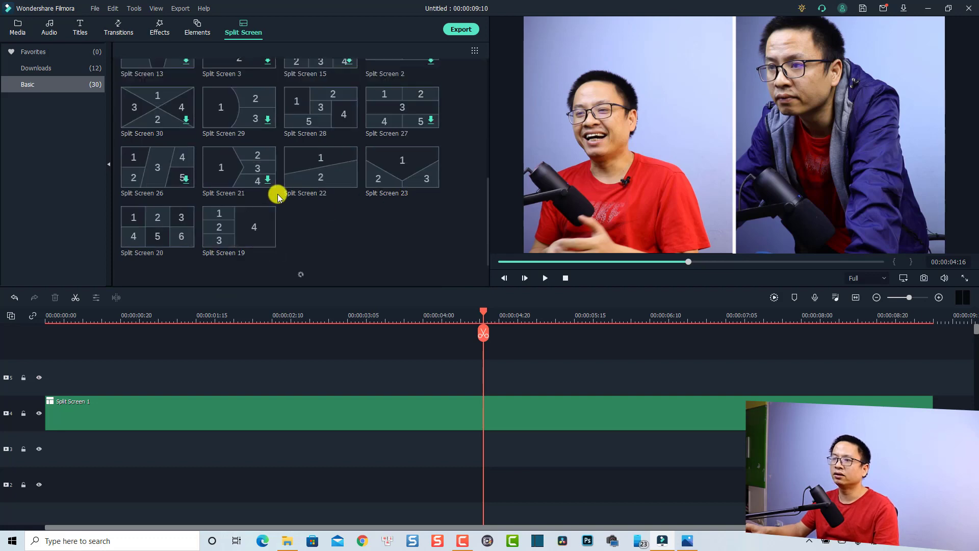